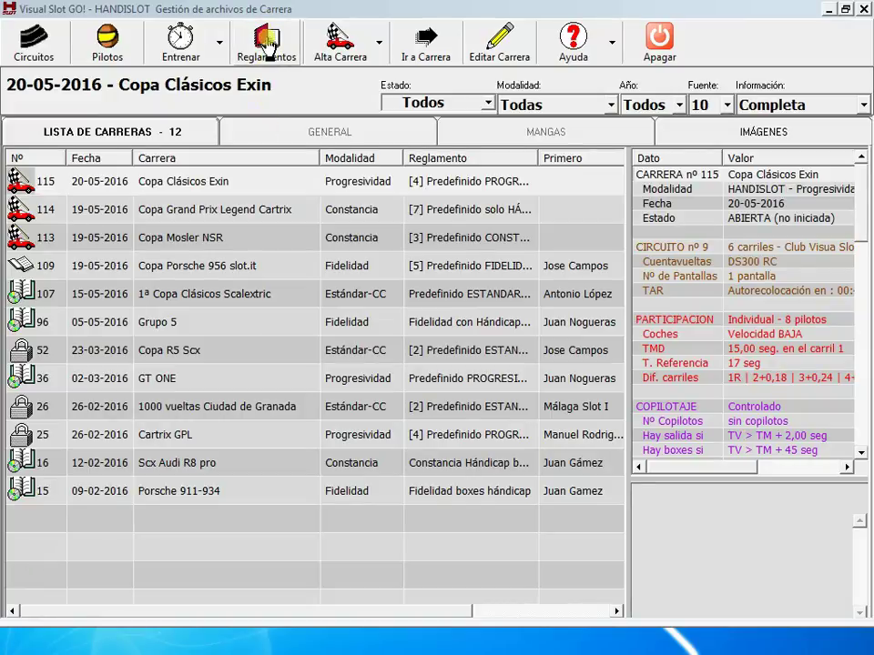
- Open the list of race regulations and filter it to the Progresividad modality
{"action": "left_click", "coordinate": [267, 41]}
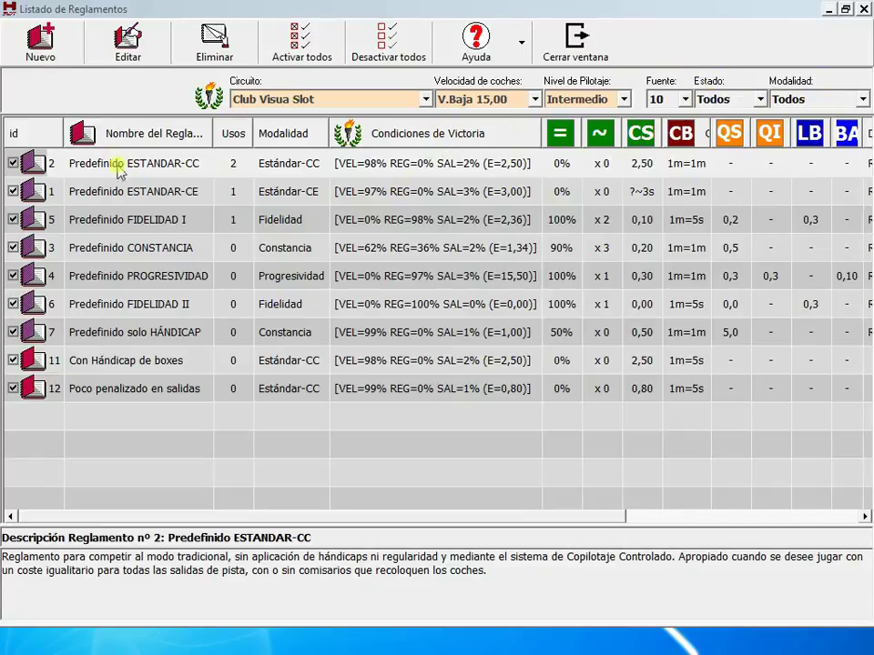
{"action": "left_click", "coordinate": [806, 98]}
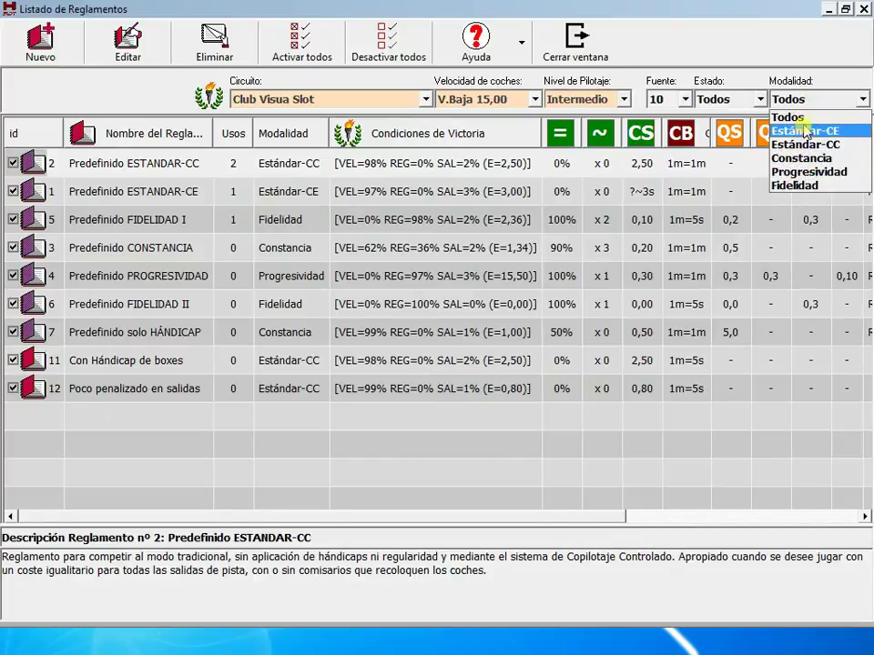
{"action": "left_click", "coordinate": [814, 173]}
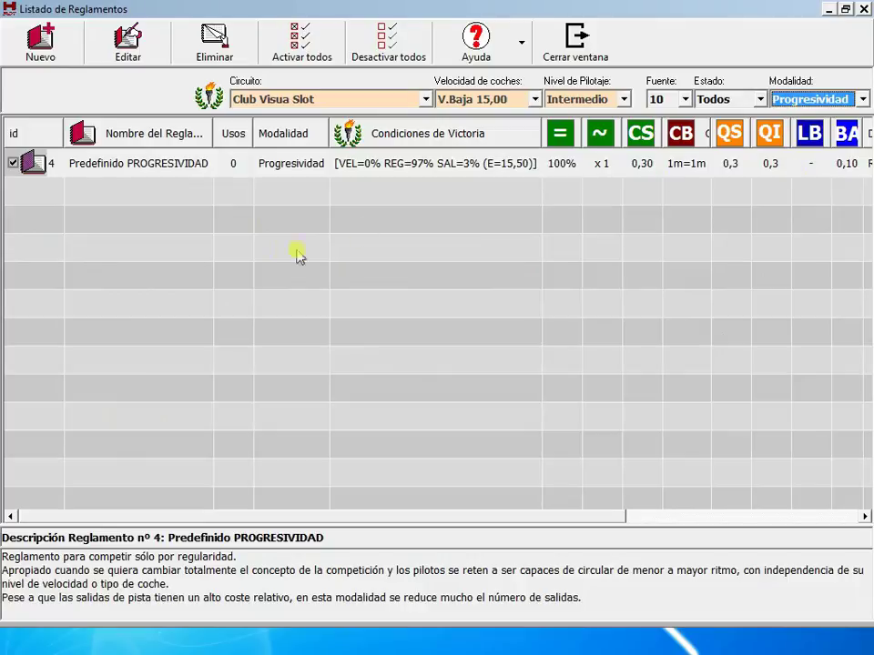
- Filter the regulations by the Estándar-CC modality, and restore the list to all modalities
{"action": "left_click", "coordinate": [819, 99]}
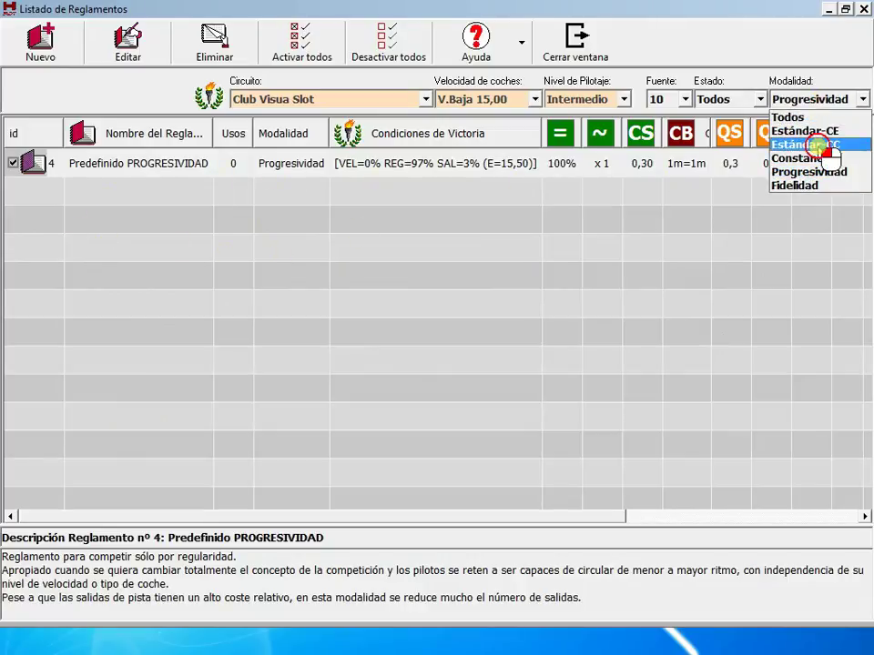
{"action": "left_click", "coordinate": [816, 146]}
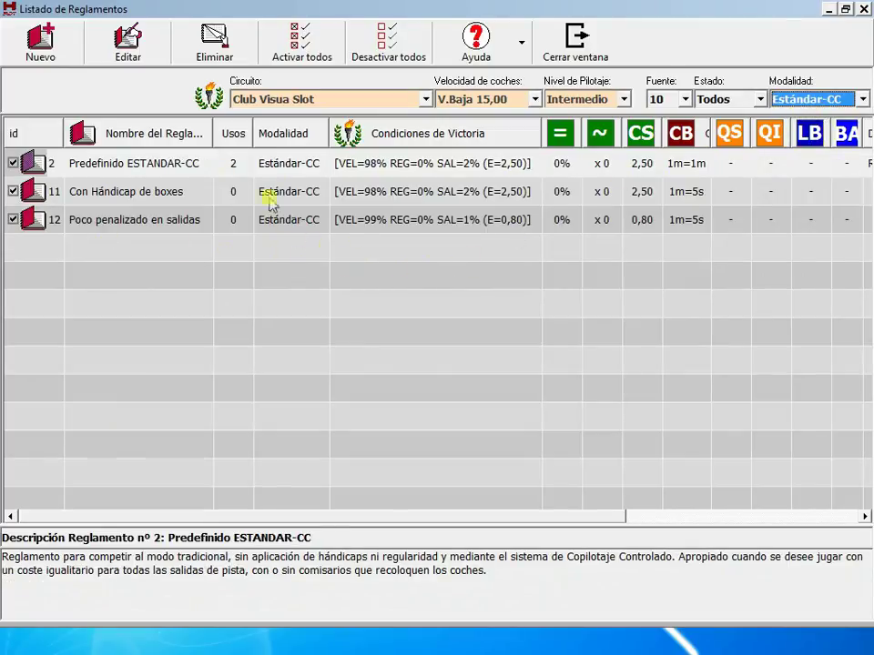
{"action": "left_click", "coordinate": [798, 102]}
{"action": "left_click", "coordinate": [788, 115]}
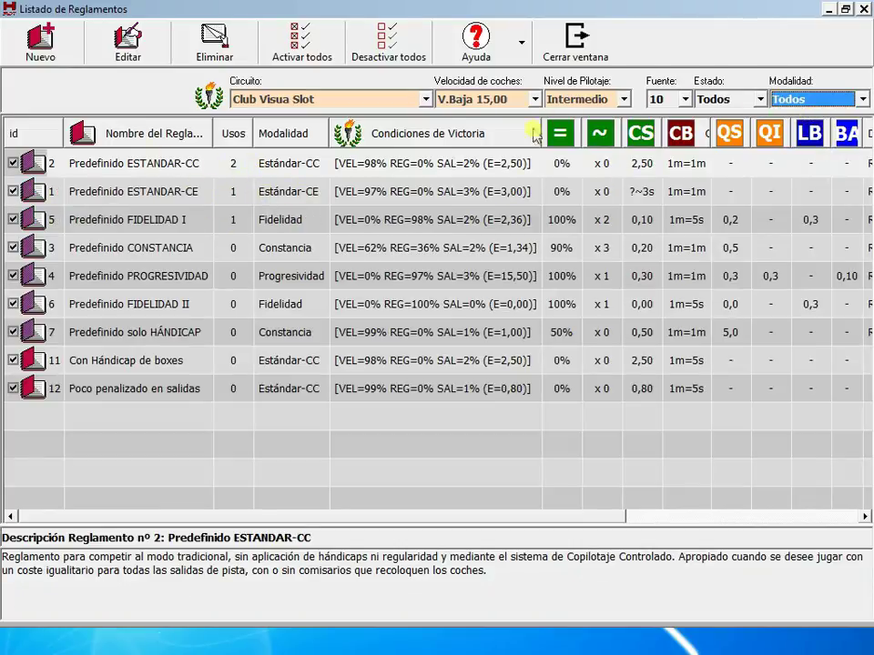
- Check the state filter's options, and deactivate and reactivate the regulation "Con Hándicap de boxes"
{"action": "left_click", "coordinate": [728, 104]}
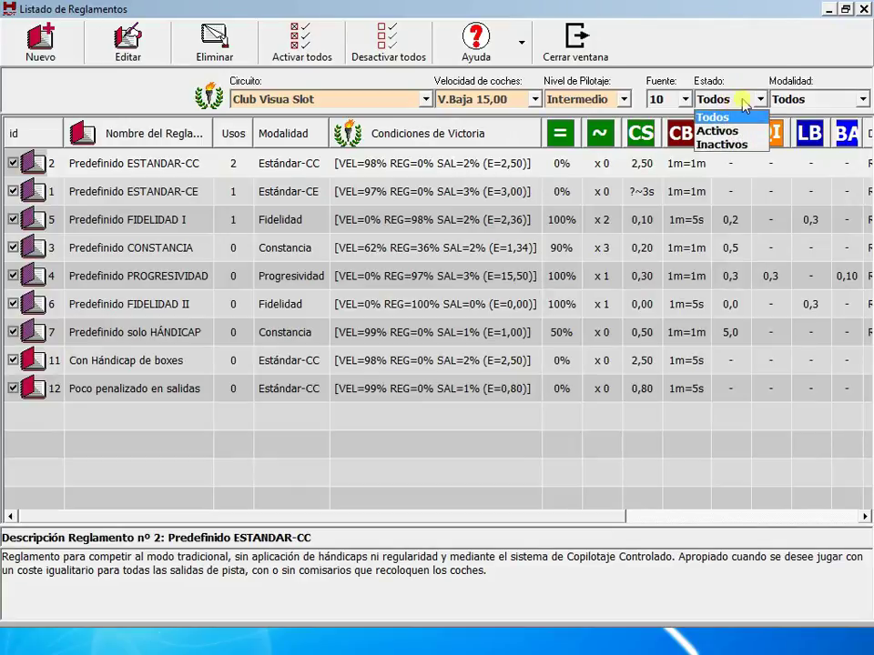
{"action": "left_click", "coordinate": [736, 103]}
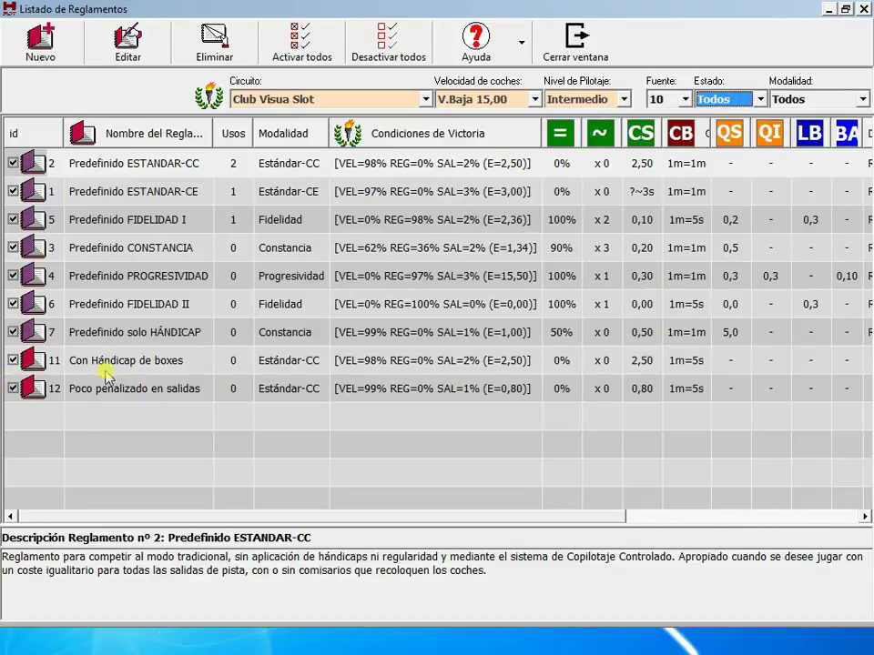
{"action": "left_click", "coordinate": [13, 361]}
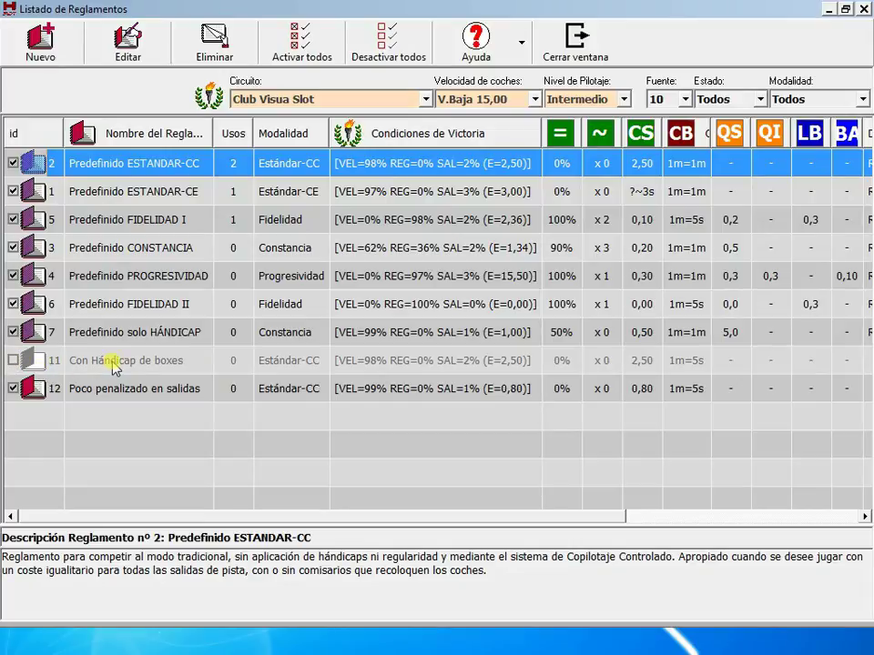
{"action": "left_click", "coordinate": [13, 360]}
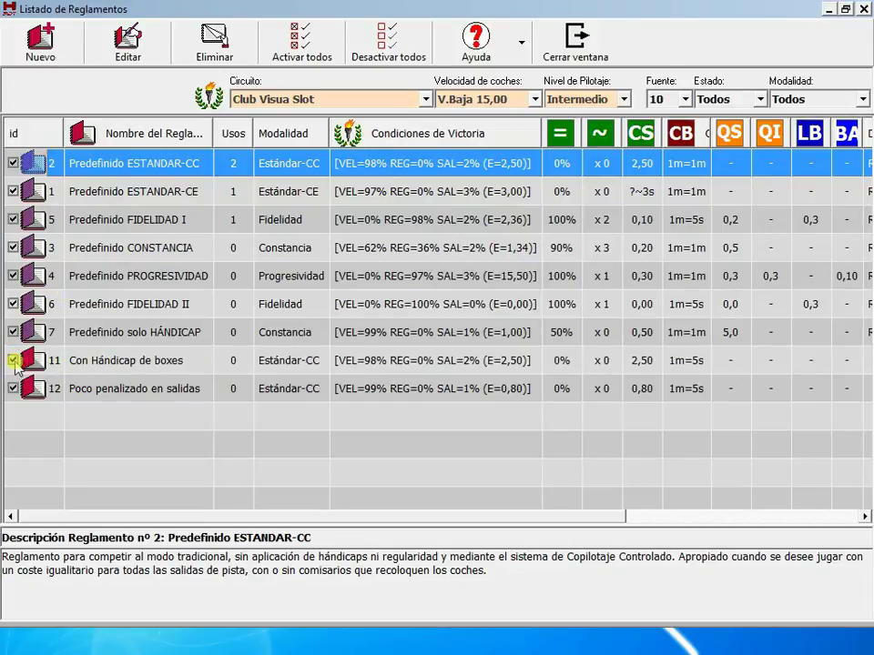
{"action": "left_click", "coordinate": [114, 361]}
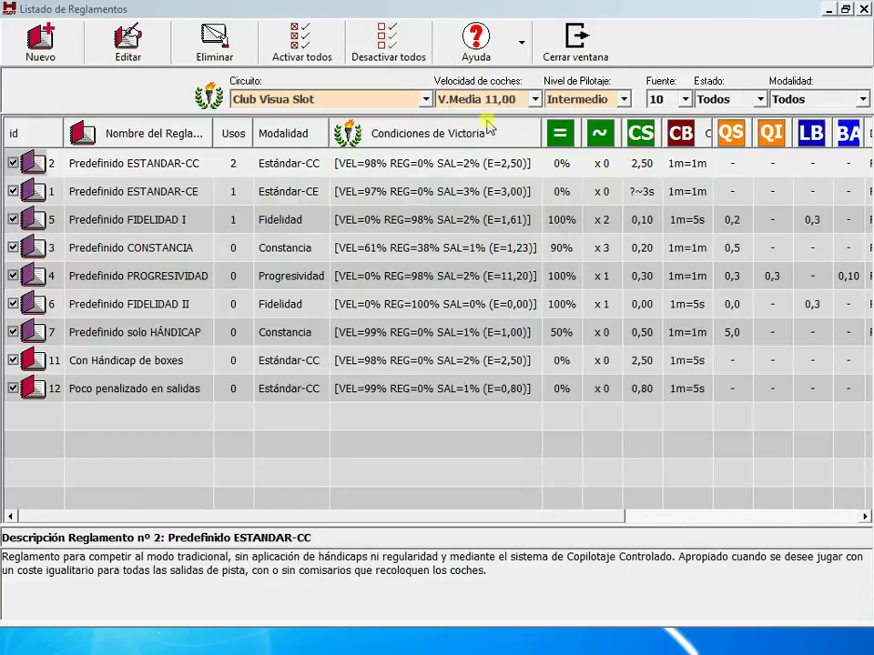
- Review the available options for car speed and piloting level without changing the current selections
{"action": "left_click", "coordinate": [535, 99]}
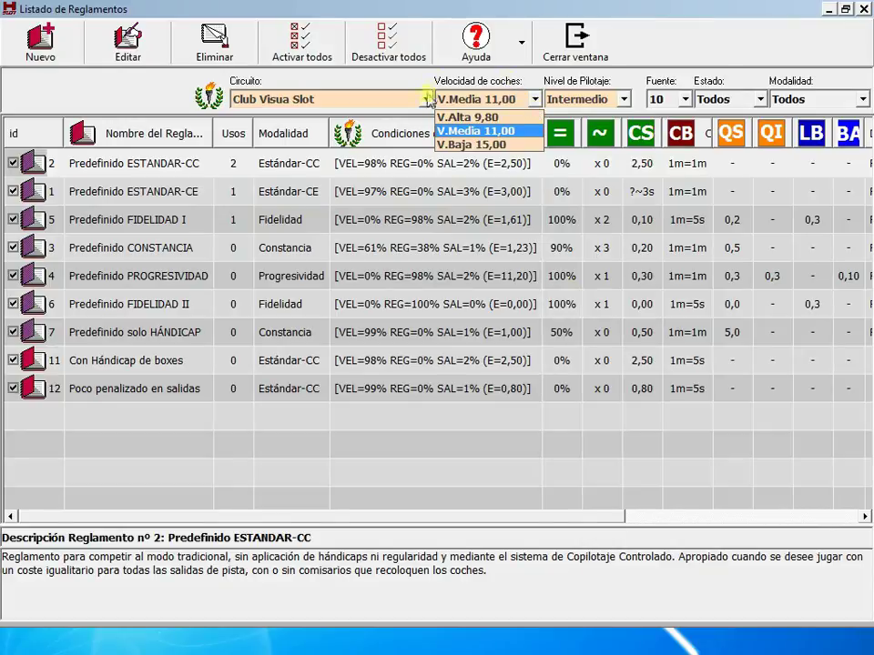
{"action": "left_click", "coordinate": [446, 202]}
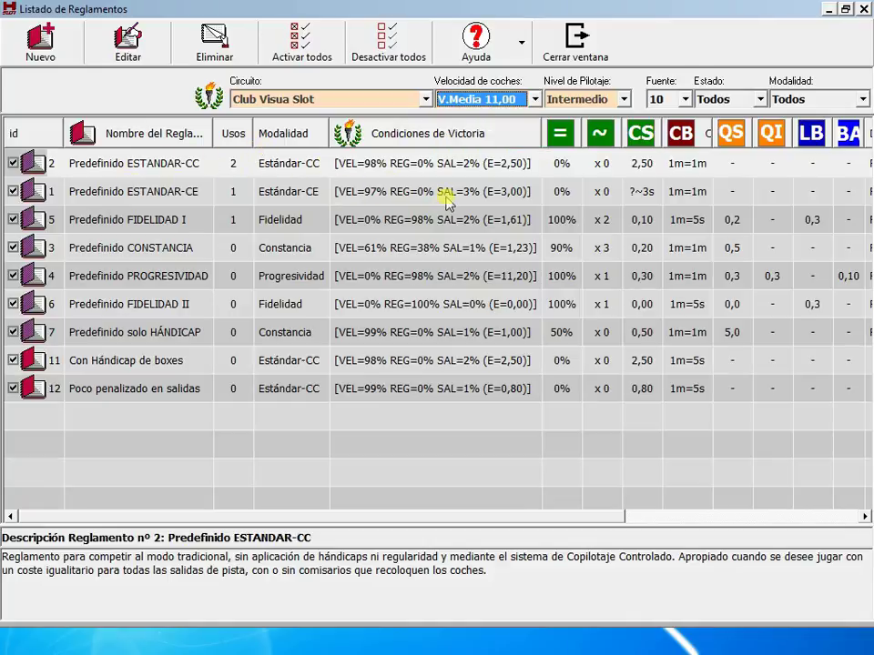
{"action": "left_click", "coordinate": [626, 99]}
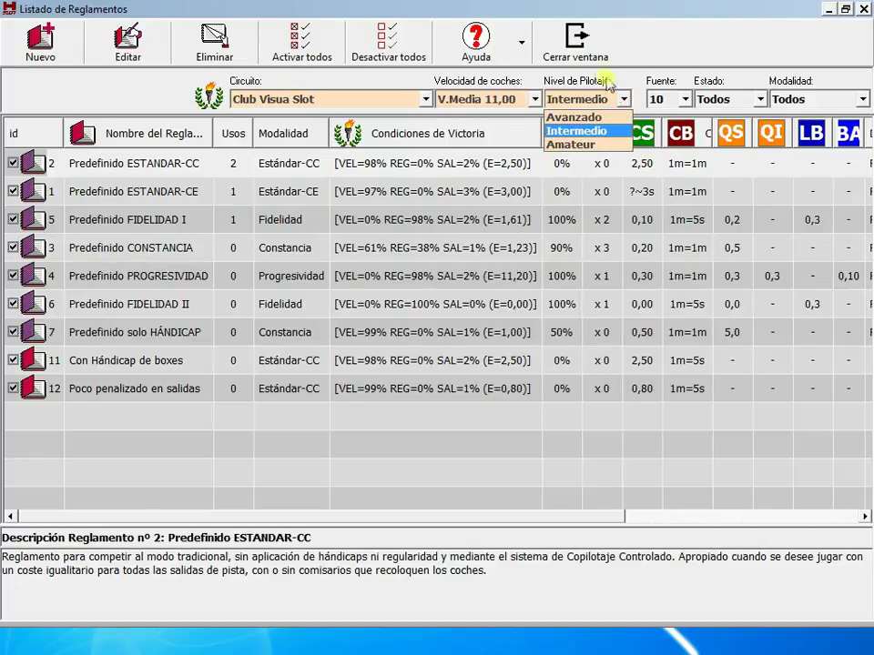
{"action": "left_click", "coordinate": [540, 94]}
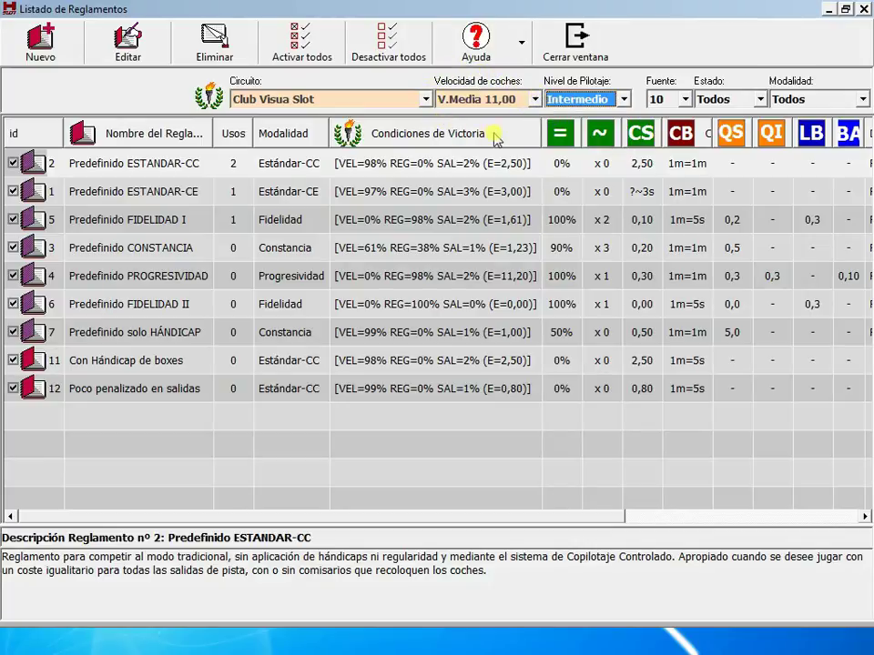
{"action": "left_click", "coordinate": [535, 100]}
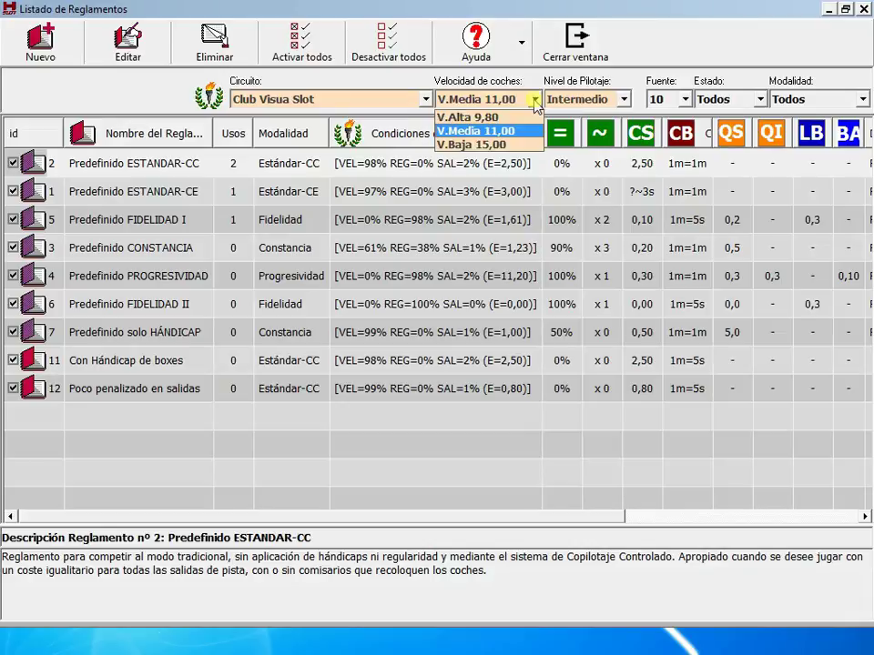
{"action": "left_click", "coordinate": [536, 101]}
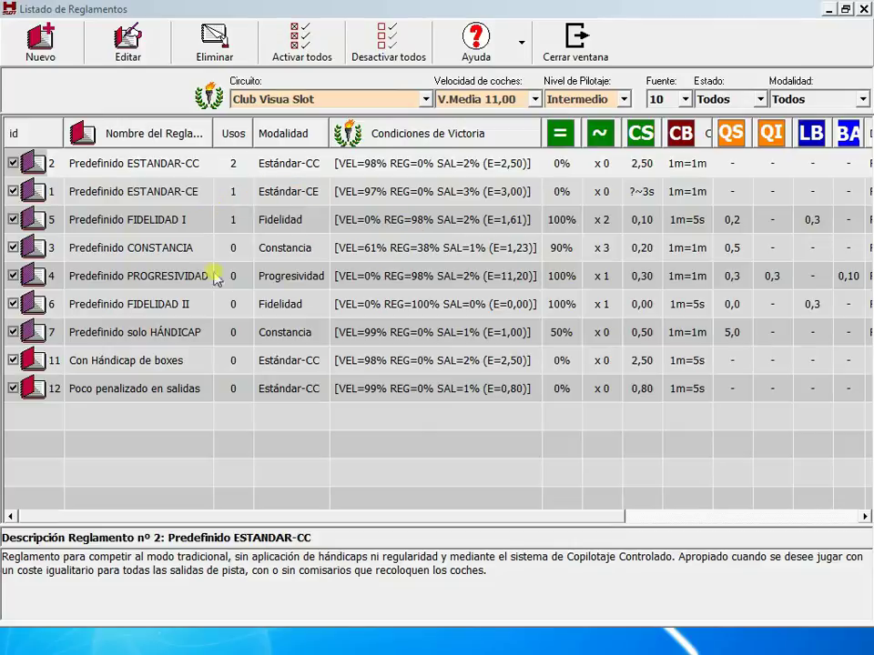
{"action": "left_click", "coordinate": [525, 102]}
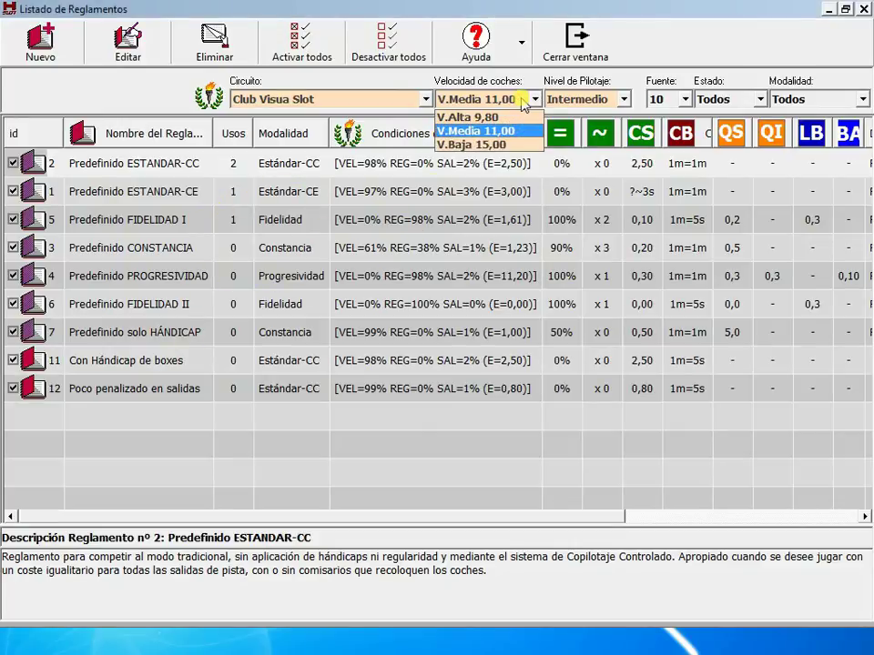
{"action": "left_click", "coordinate": [525, 102]}
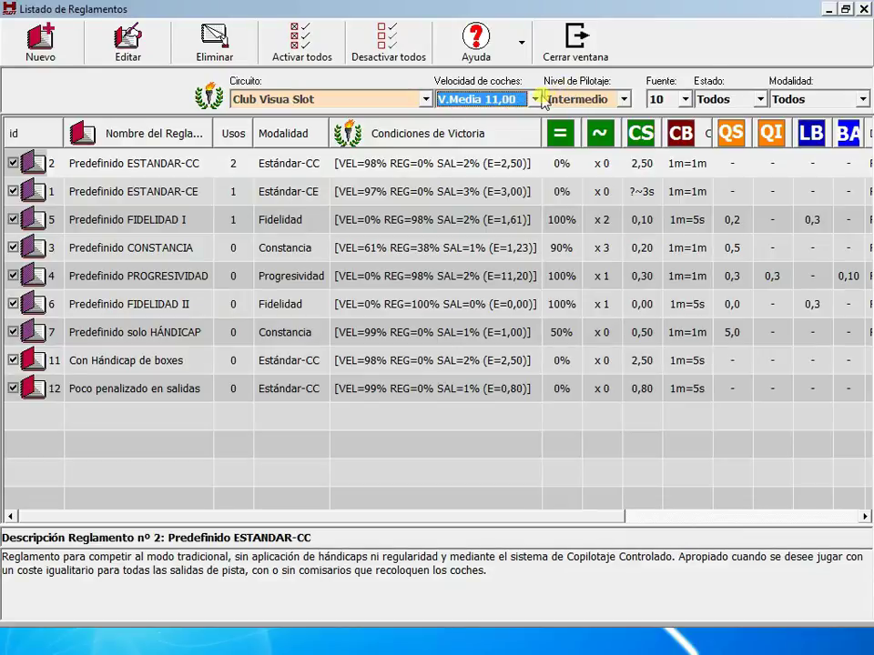
- Compare the regulations' victory conditions for car speeds V.Baja 15,00 and V.Alta 9,80
{"action": "left_click", "coordinate": [525, 100]}
{"action": "left_click", "coordinate": [516, 143]}
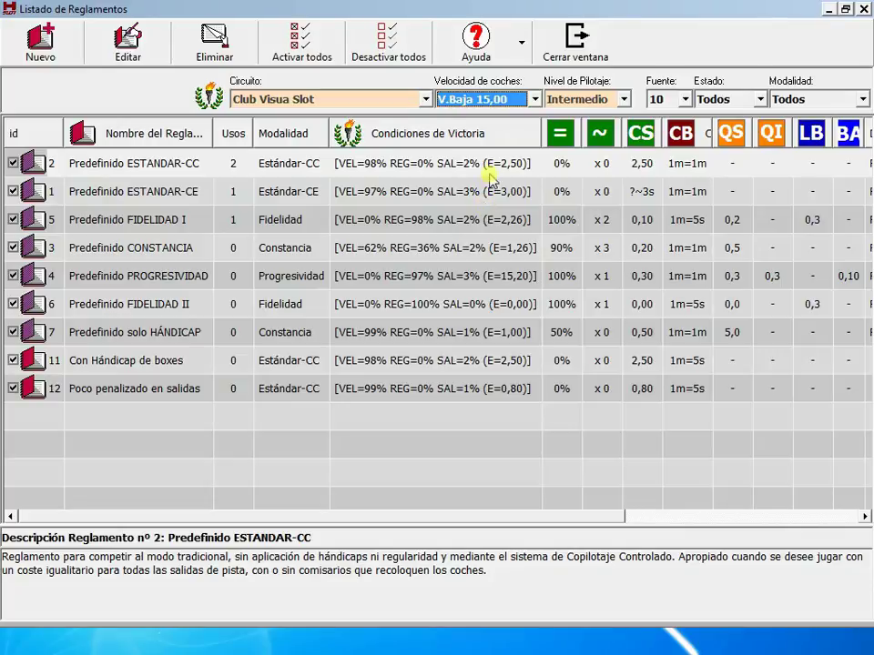
{"action": "left_click", "coordinate": [536, 100]}
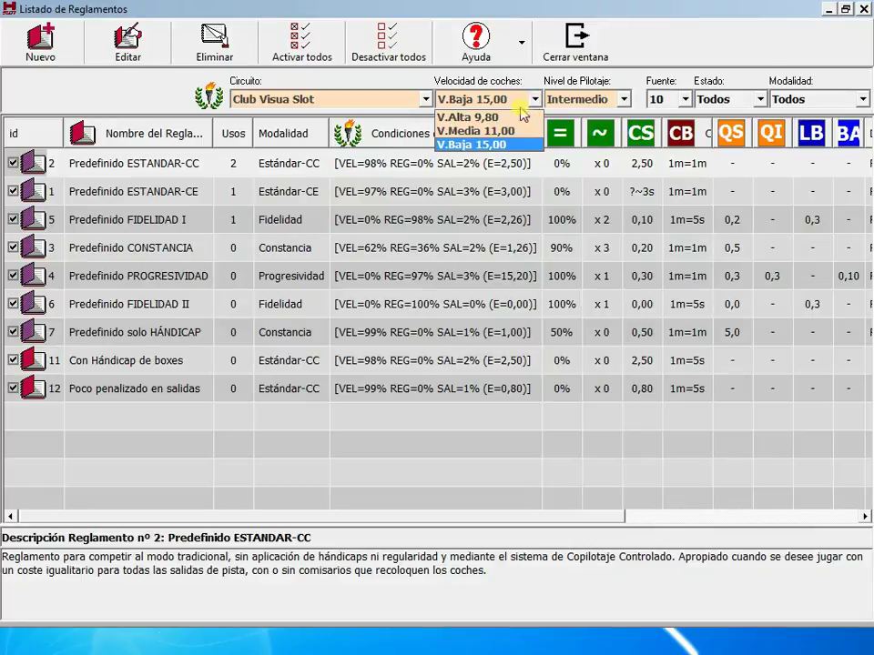
{"action": "left_click", "coordinate": [506, 118]}
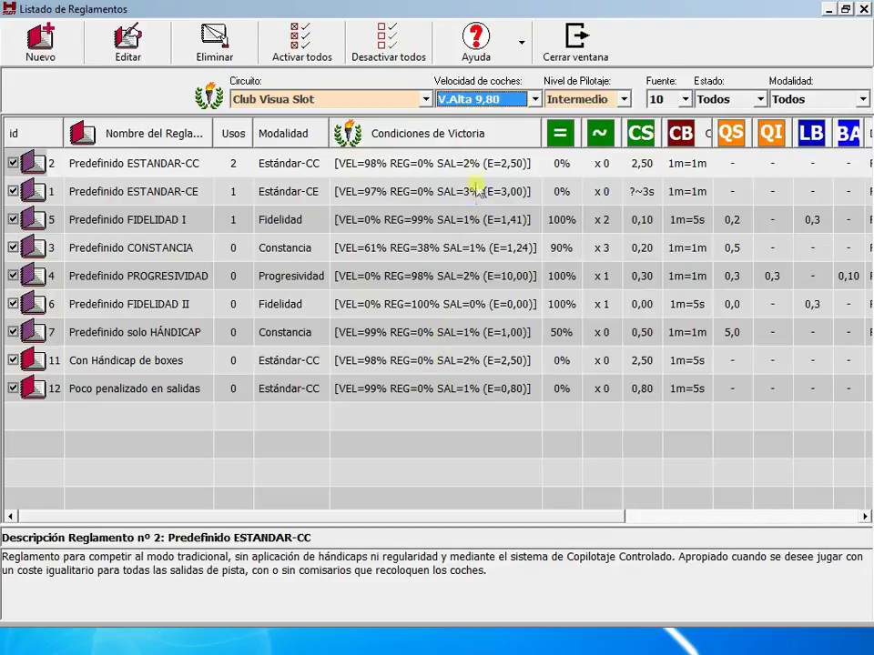
- Examine the victory conditions again with car speed at V.Baja 15,00 and V.Media 11,00, finishing on V.Alta 9,80
{"action": "left_click", "coordinate": [494, 102]}
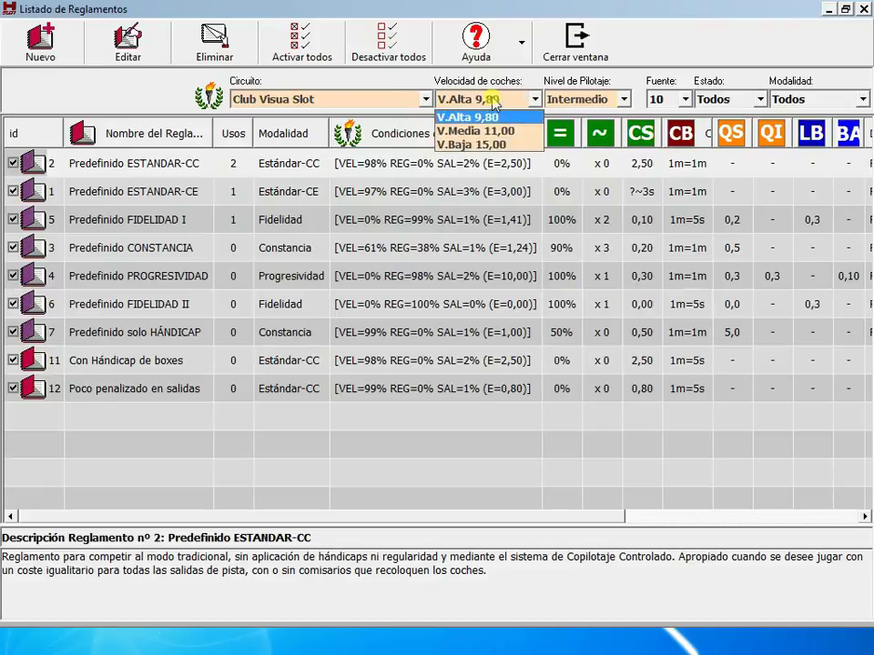
{"action": "left_click", "coordinate": [476, 143]}
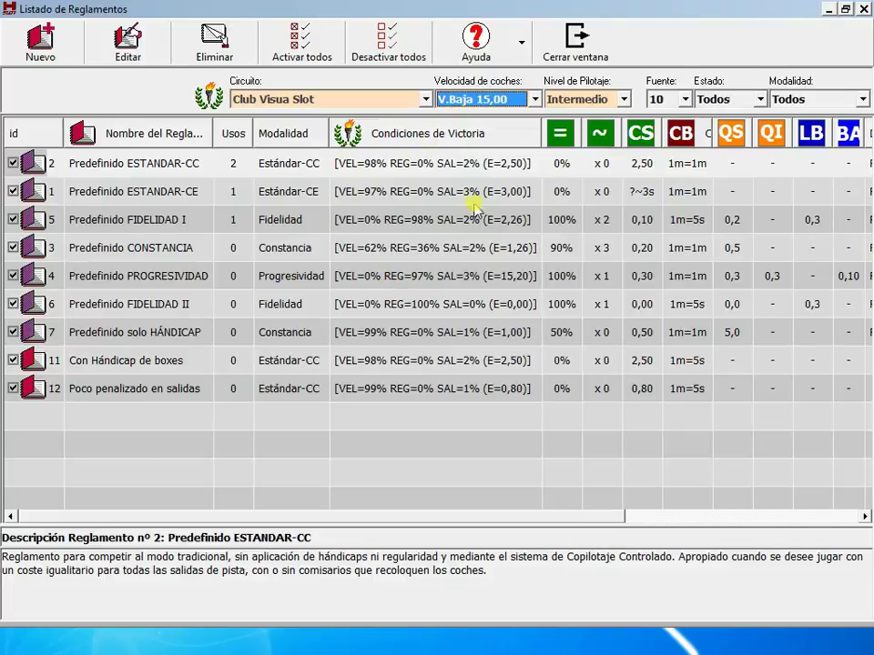
{"action": "left_click", "coordinate": [482, 109]}
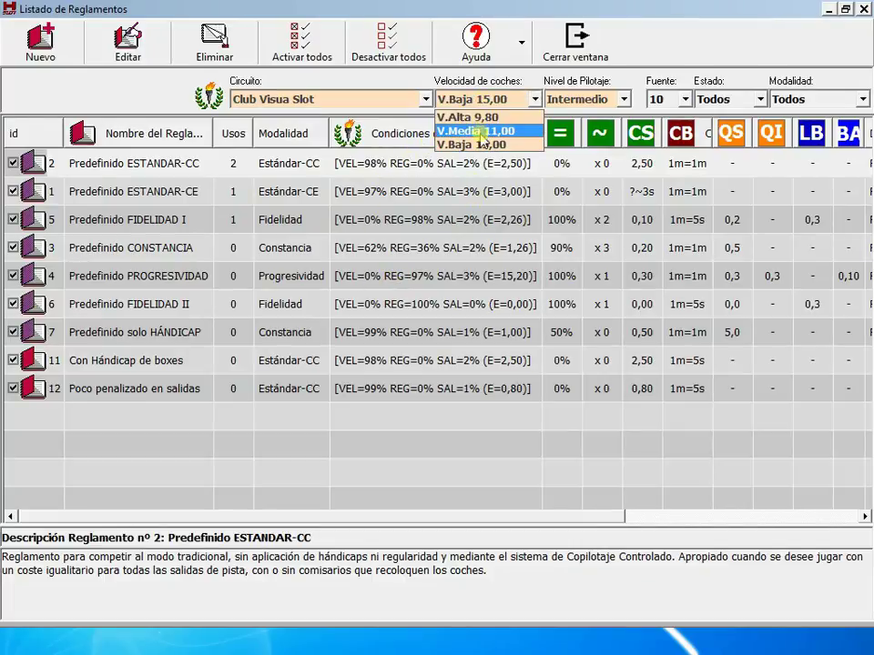
{"action": "left_click", "coordinate": [480, 132]}
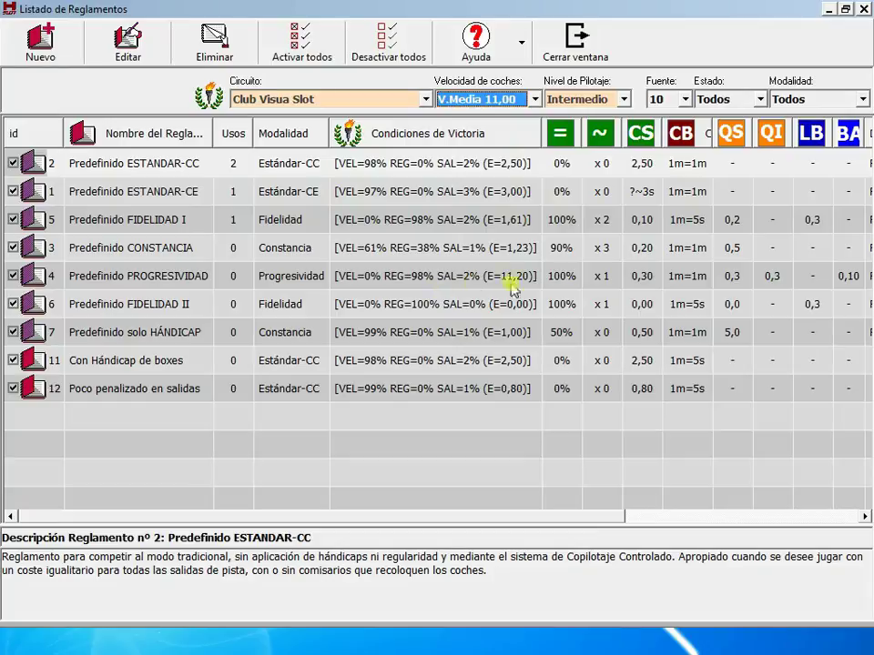
{"action": "left_click", "coordinate": [459, 102]}
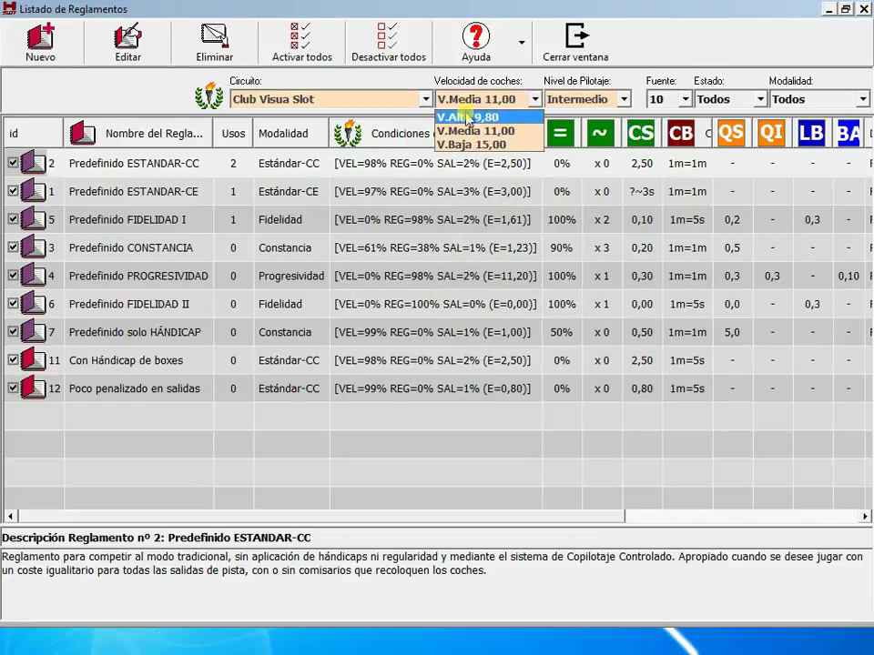
{"action": "left_click", "coordinate": [466, 117]}
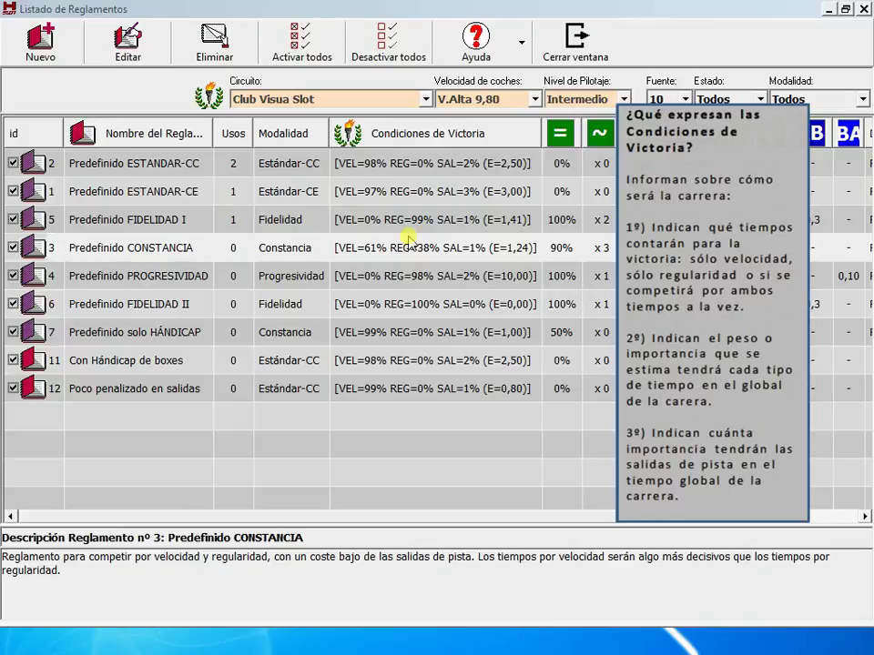
- Select the regulation Predefinido FIDELIDAD I and set the car speed to V.Baja 15,00 to review its victory conditions
{"action": "left_click", "coordinate": [327, 248]}
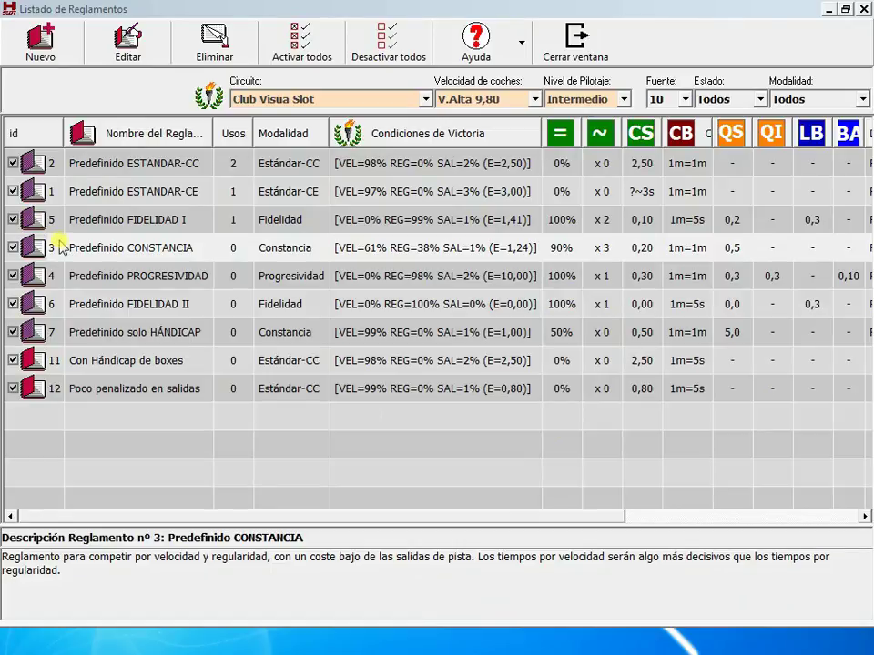
{"action": "left_click", "coordinate": [113, 221]}
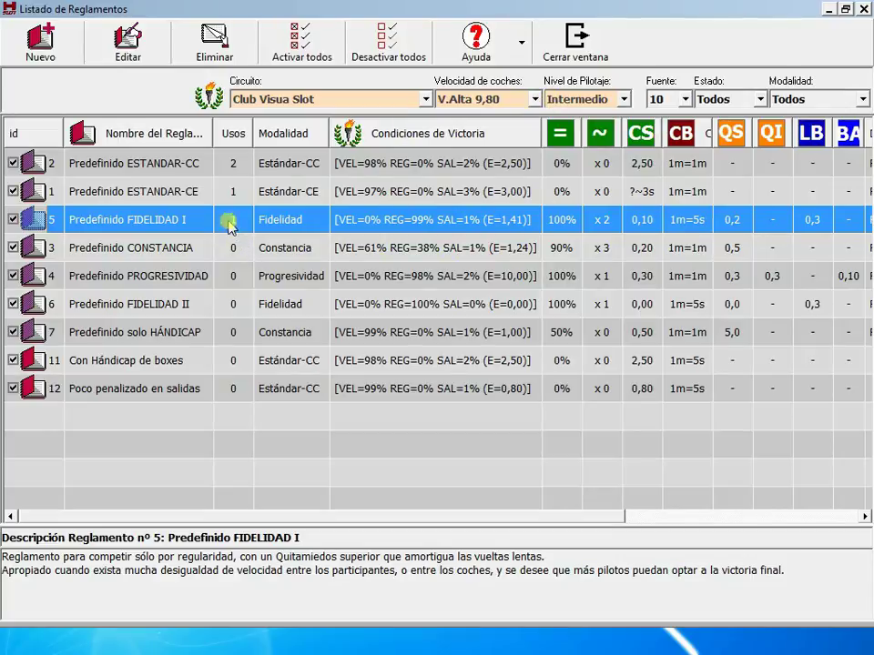
{"action": "left_click", "coordinate": [538, 99]}
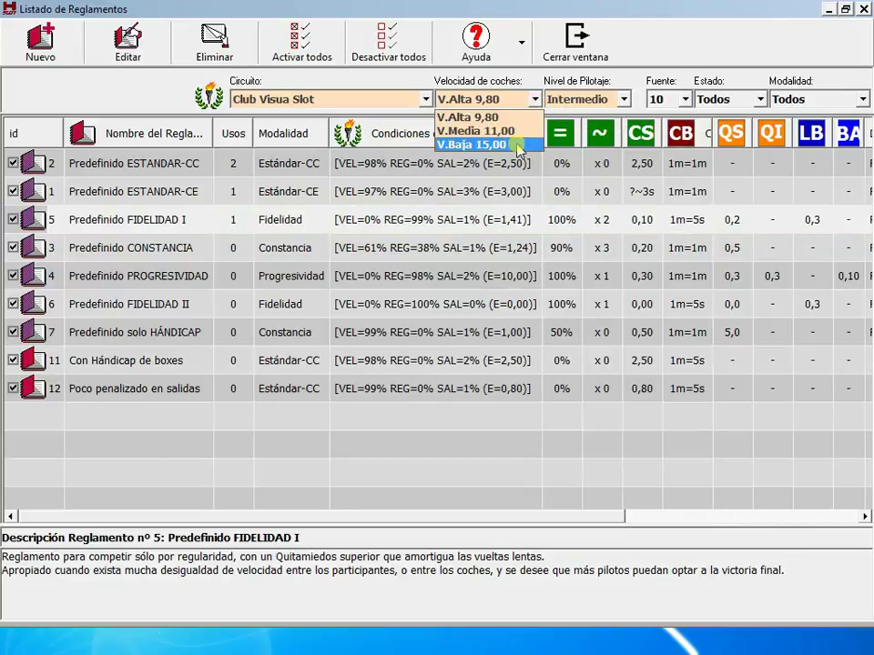
{"action": "left_click", "coordinate": [517, 144]}
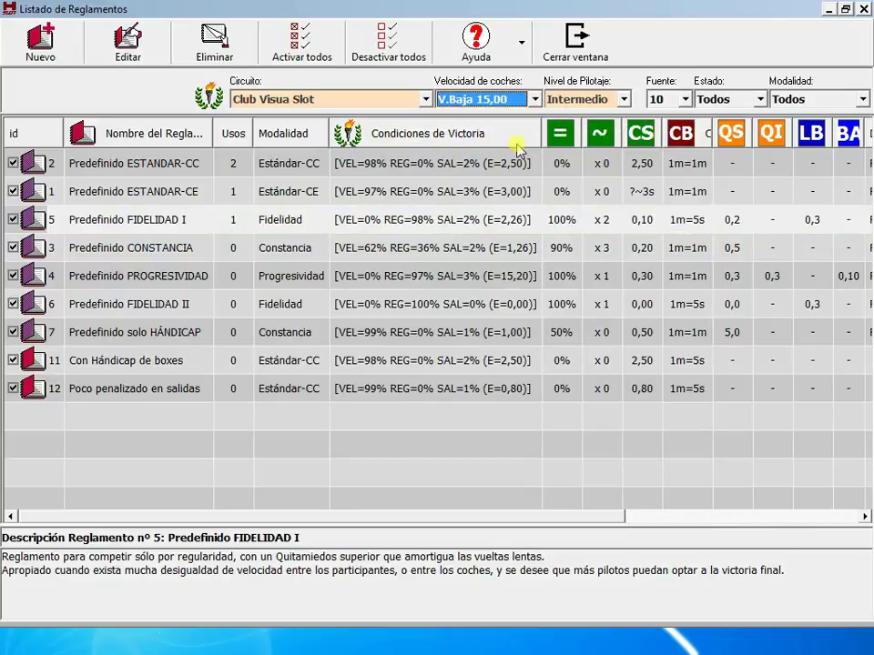
{"action": "left_click", "coordinate": [430, 224]}
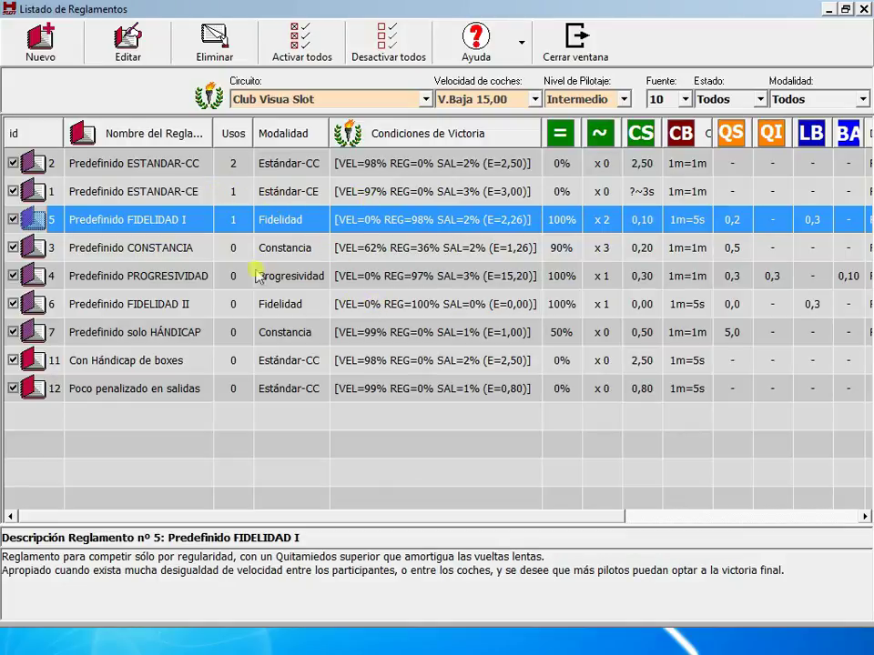
- Select the regulations Predefinido CONSTANCIA and Predefinido ESTANDAR-CC in turn to examine their conditions and descriptions
{"action": "left_click", "coordinate": [135, 252]}
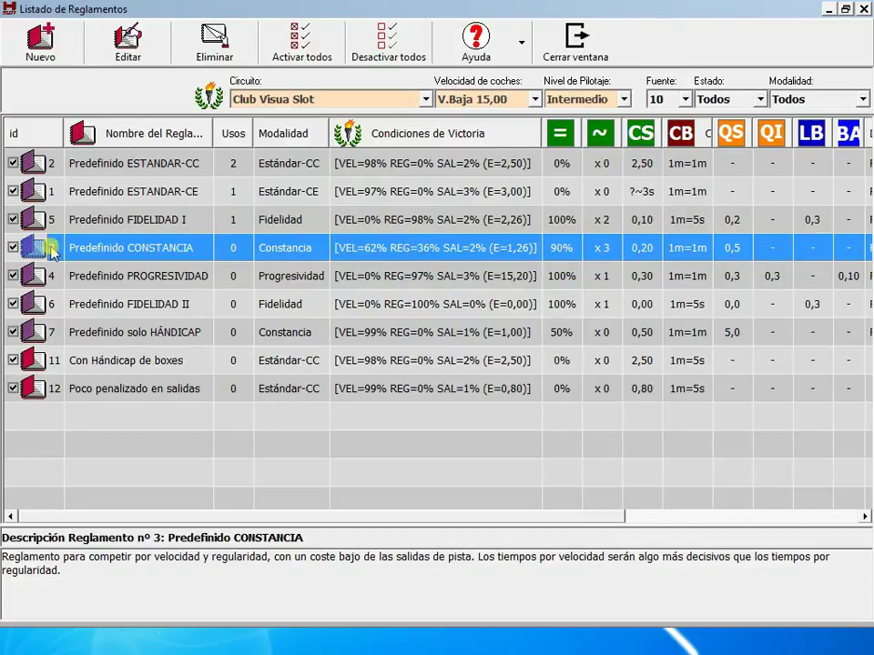
{"action": "left_click", "coordinate": [119, 167]}
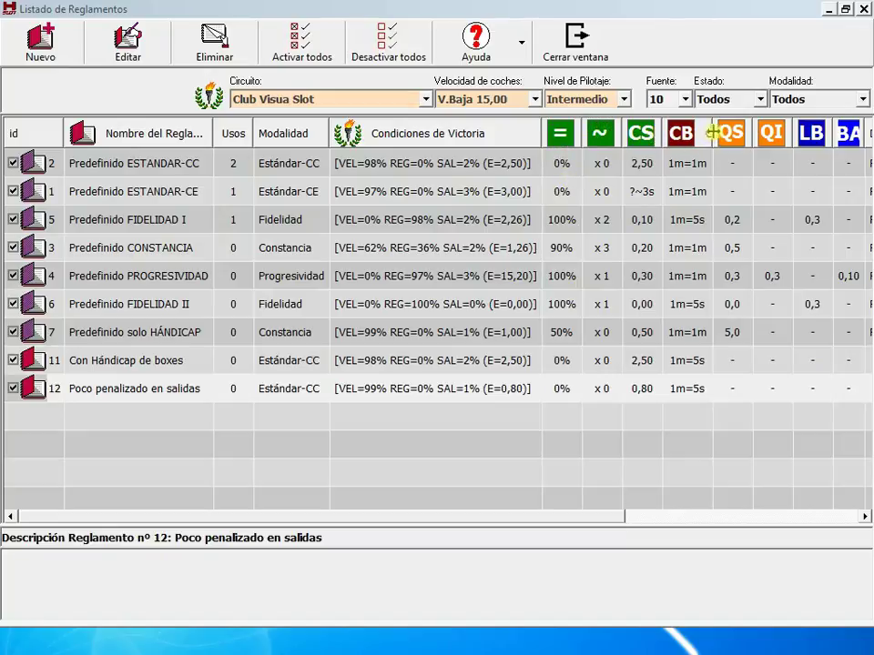
- Adjust the width of the CB column, narrowing it and then widening it to show its values in full
{"action": "left_click_drag", "start_coordinate": [708, 133], "coordinate": [702, 133]}
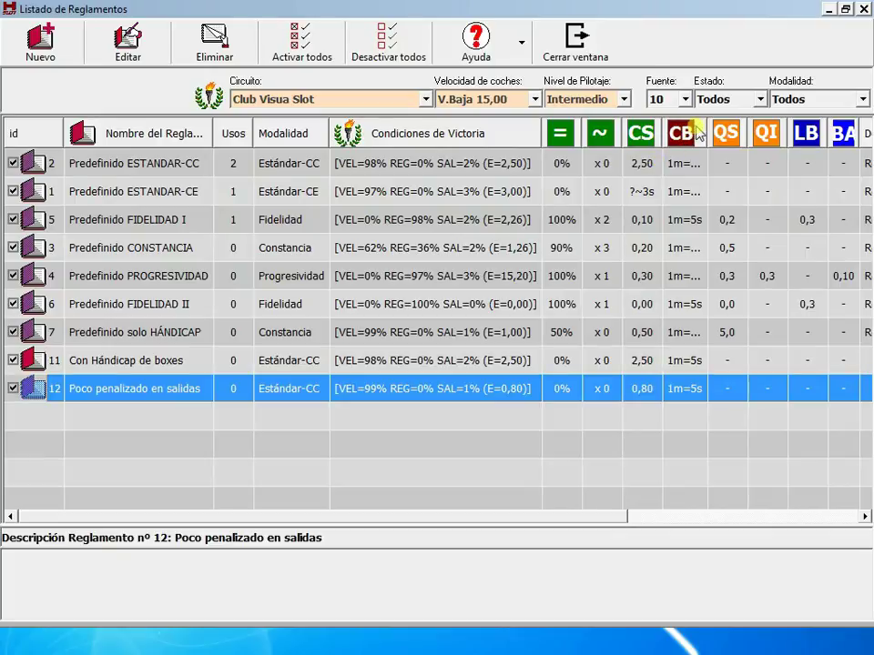
{"action": "left_click_drag", "start_coordinate": [705, 125], "coordinate": [723, 126]}
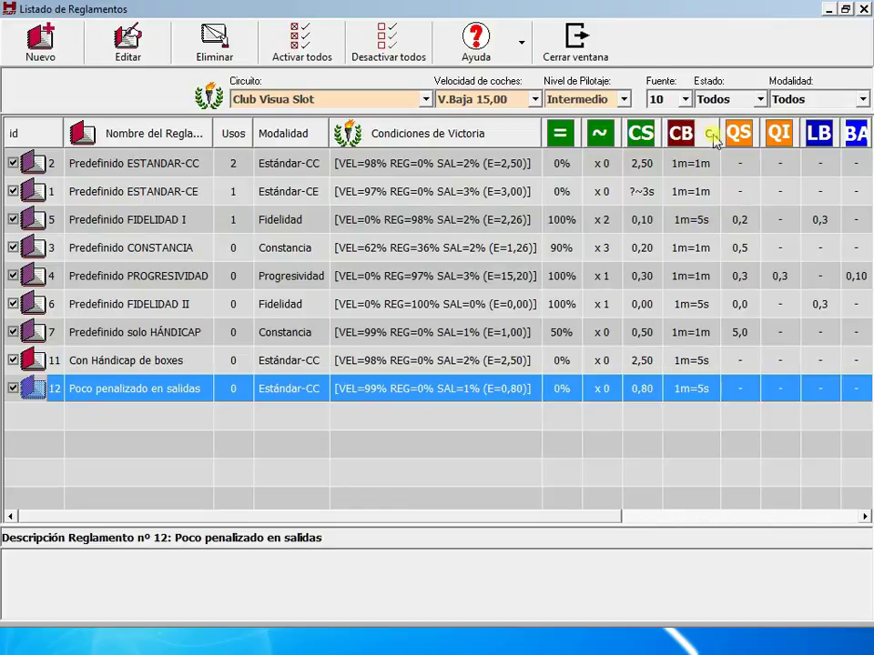
{"action": "mouse_move", "coordinate": [720, 135]}
{"action": "left_mouse_down"}
{"action": "mouse_move", "coordinate": [710, 135]}
{"action": "mouse_move", "coordinate": [726, 142]}
{"action": "left_mouse_up"}
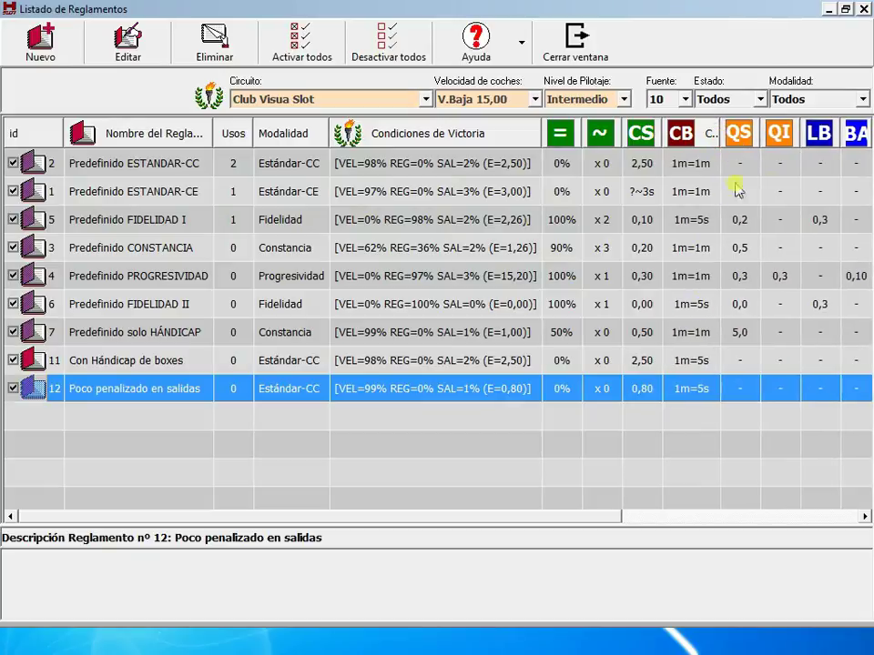
- Examine the regulation list's columns from the QS, QI, LB and BA values across to Descripción
{"action": "left_click_drag", "start_coordinate": [566, 517], "coordinate": [655, 529]}
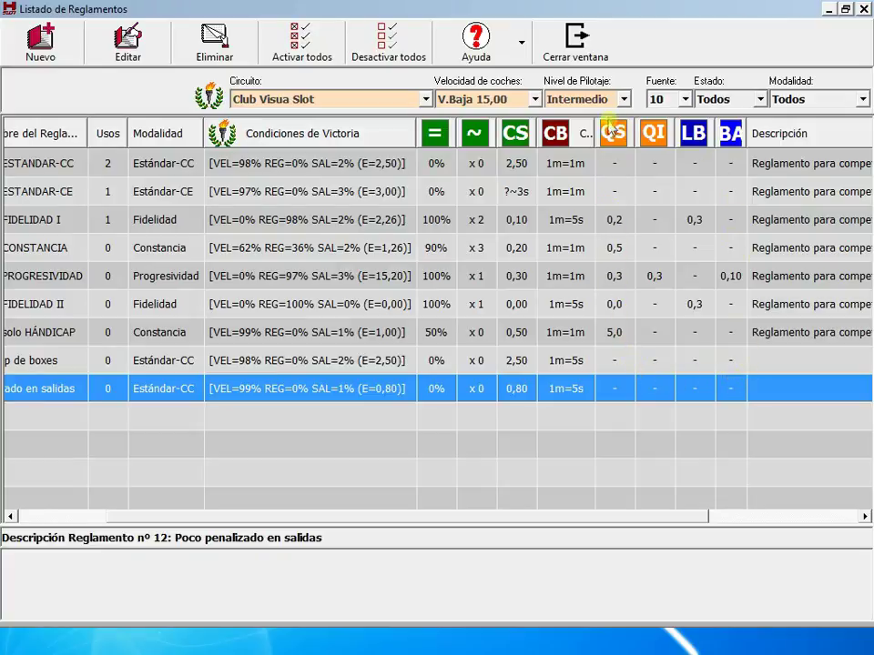
{"action": "left_click", "coordinate": [679, 521]}
{"action": "left_click_drag", "start_coordinate": [678, 521], "coordinate": [559, 523]}
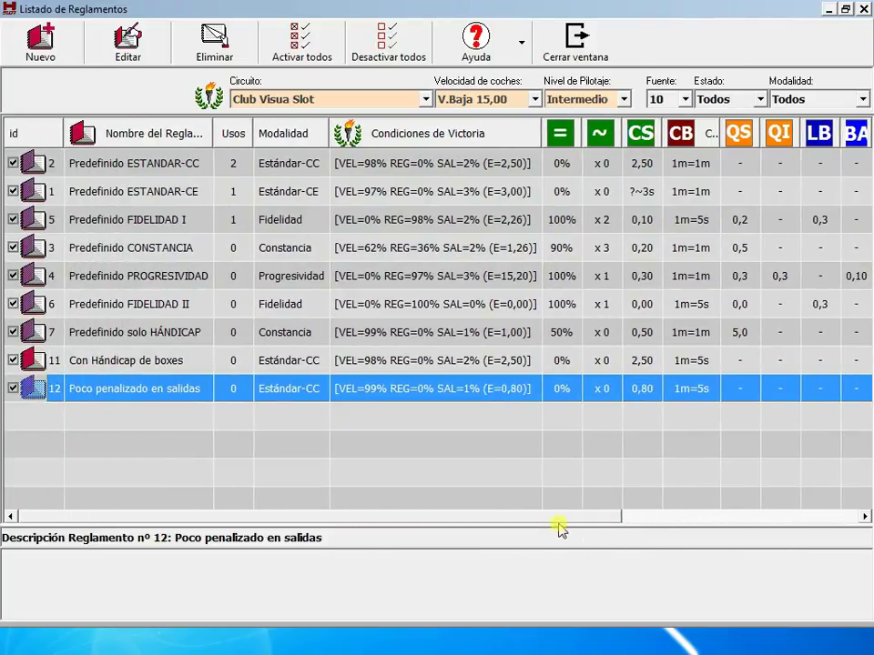
{"action": "left_click", "coordinate": [594, 523]}
{"action": "left_click", "coordinate": [598, 513]}
{"action": "left_click_drag", "start_coordinate": [606, 521], "coordinate": [715, 537]}
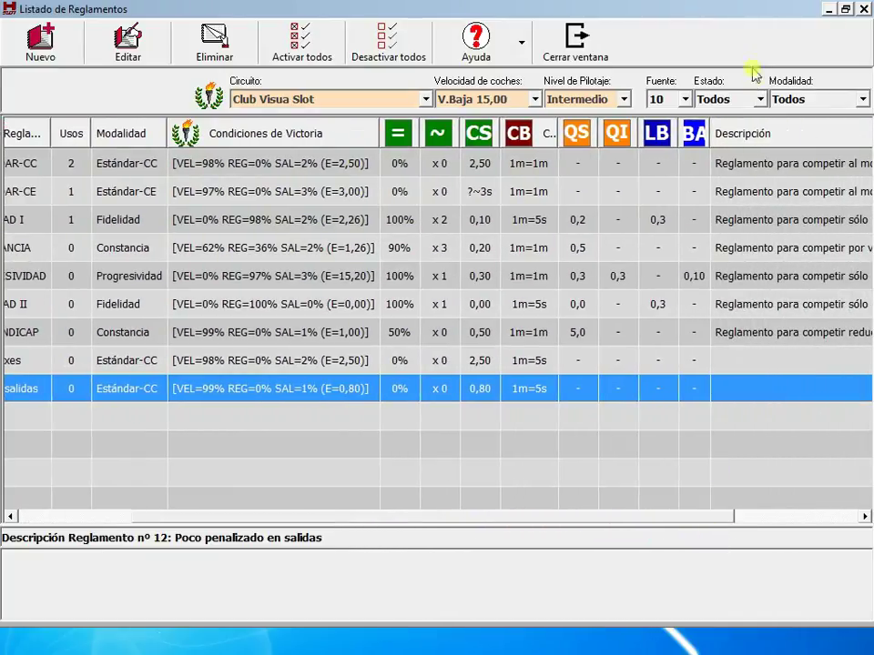
- Select Predefinido ESTANDAR-CC to read its description and view the hint about recalculating the victory conditions
{"action": "left_click", "coordinate": [739, 169]}
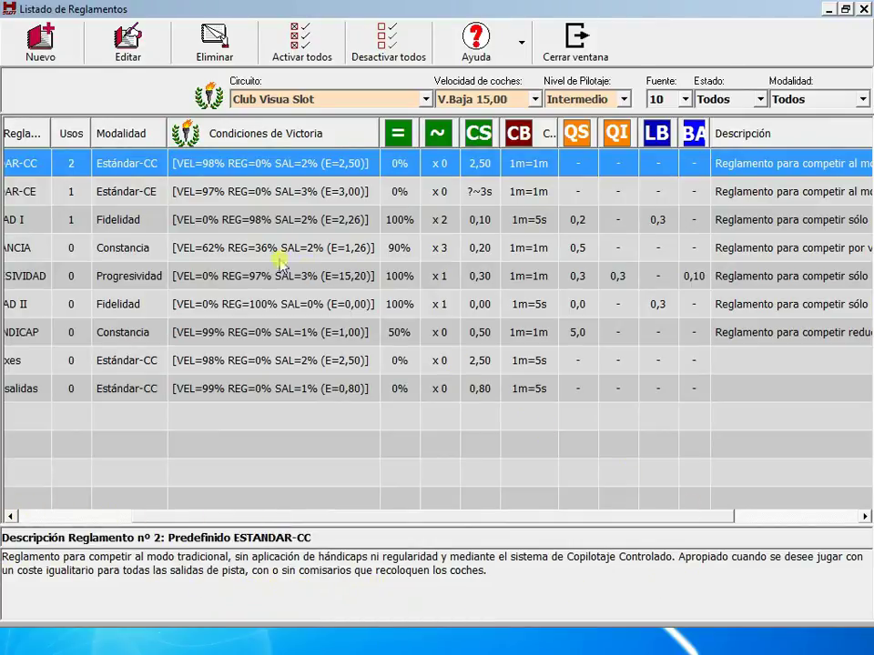
{"action": "mouse_move", "coordinate": [218, 109]}
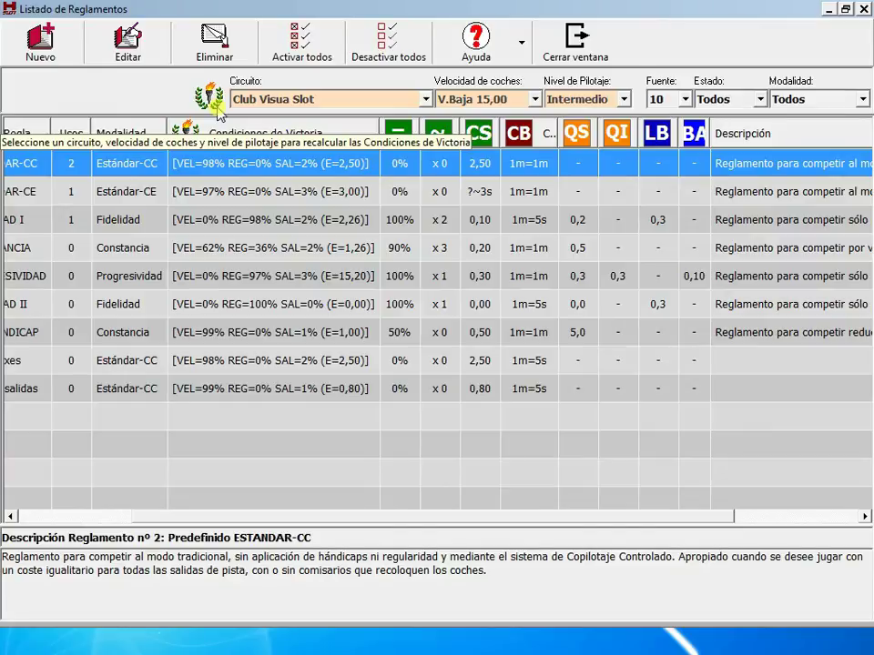
{"action": "left_click", "coordinate": [218, 109]}
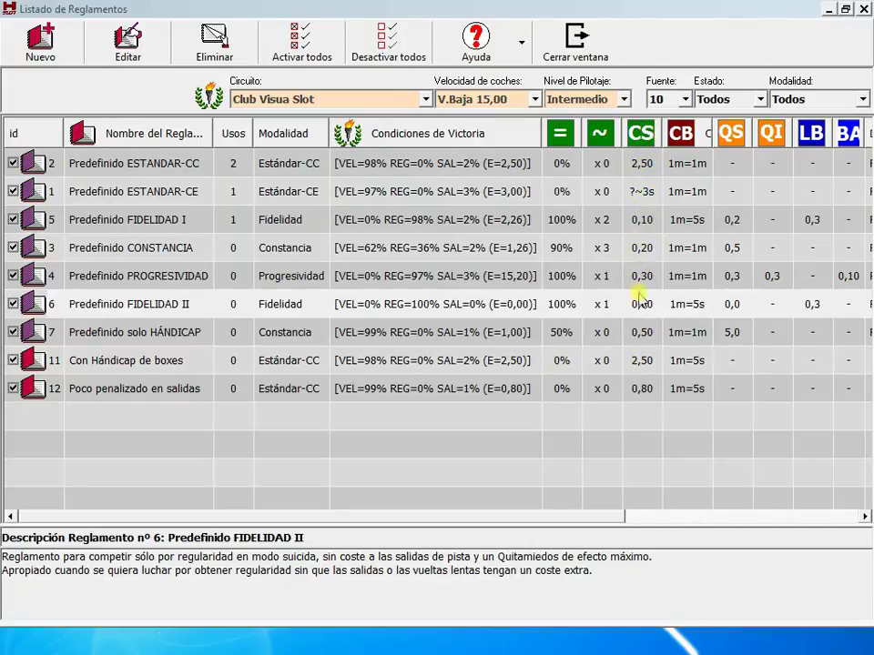
- Select Predefinido ESTANDAR-CC and Poco penalizado en salidas alternately to compare their victory conditions and penalty values
{"action": "left_click", "coordinate": [645, 168]}
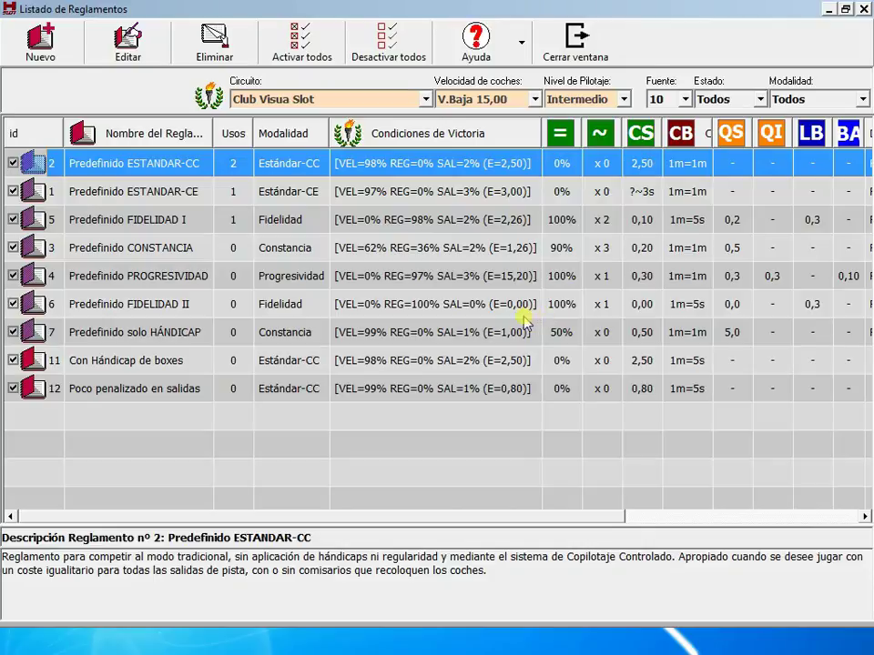
{"action": "left_click", "coordinate": [509, 390]}
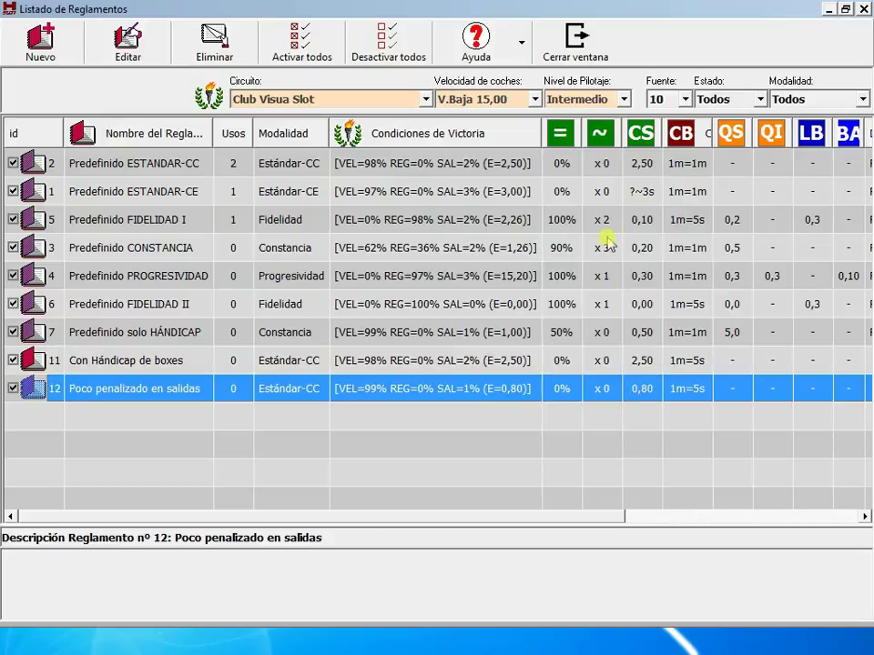
{"action": "left_click", "coordinate": [443, 164]}
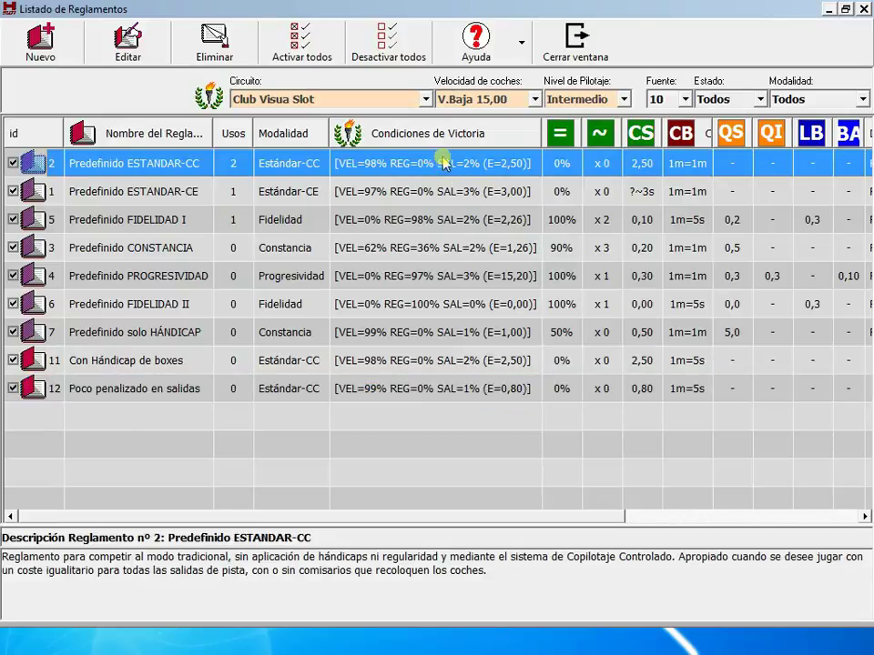
{"action": "left_click", "coordinate": [417, 390]}
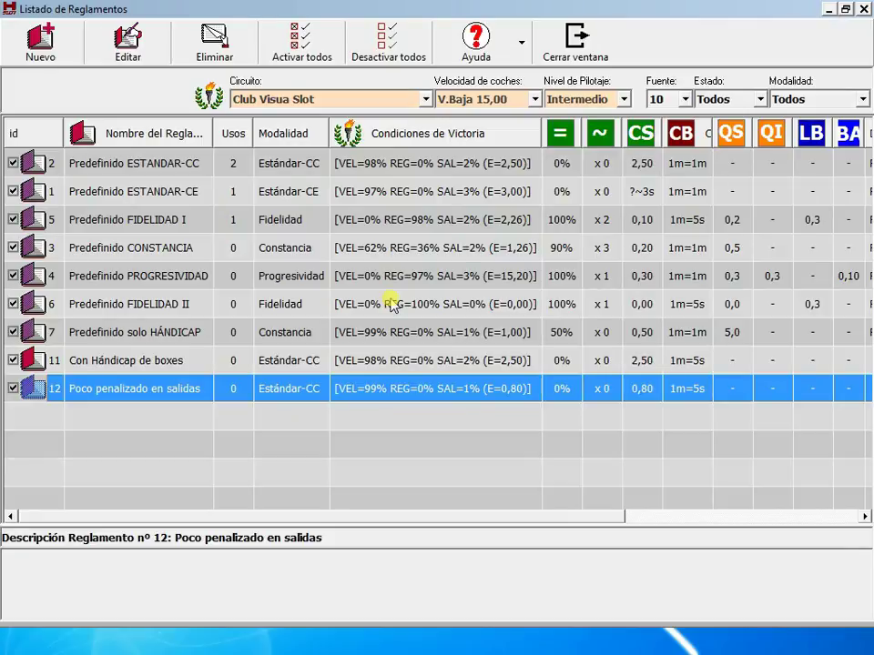
{"action": "scroll", "coordinate": [552, 394], "scroll_direction": "right", "scroll_amount": 3}
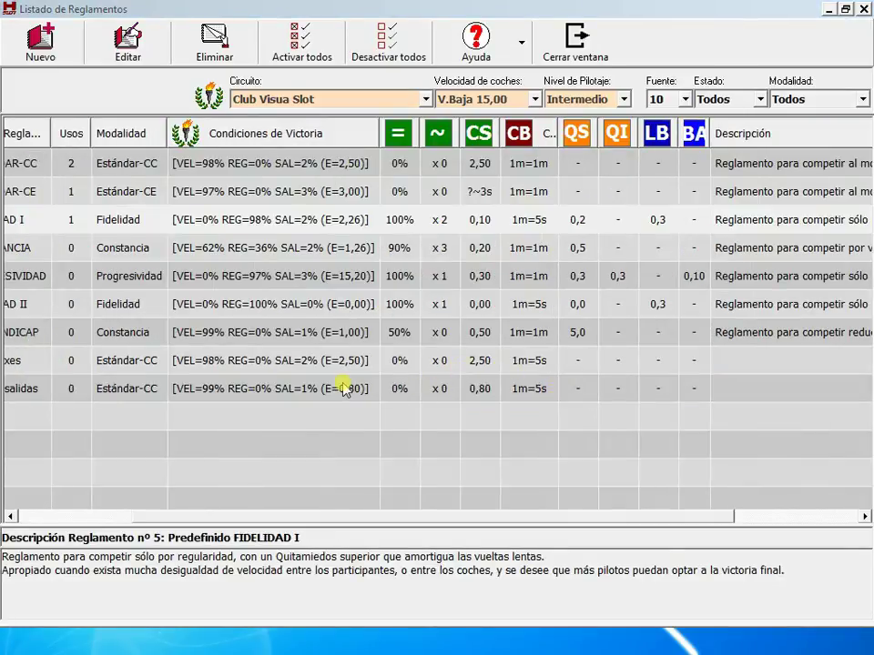